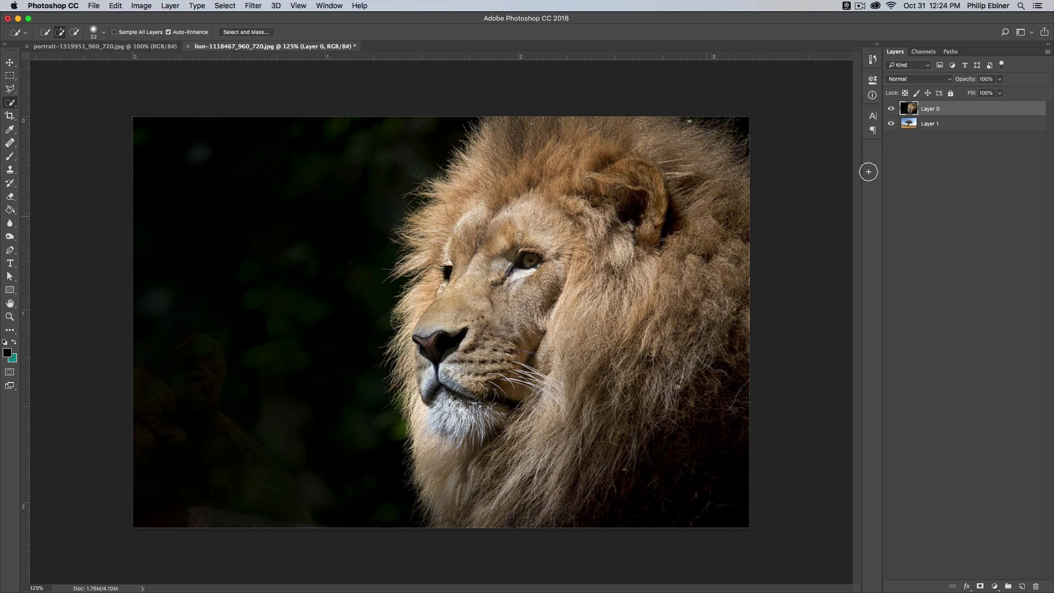
Scale the Layer 1 tree photo up to about 108.6%, then re-show and select the lion layer
click(891, 109)
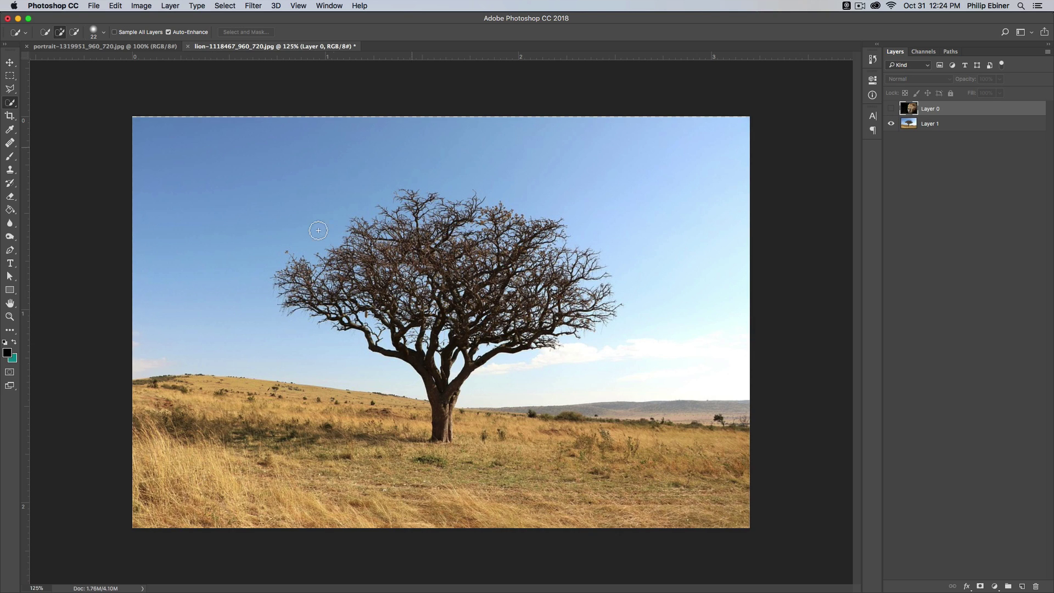
key(v)
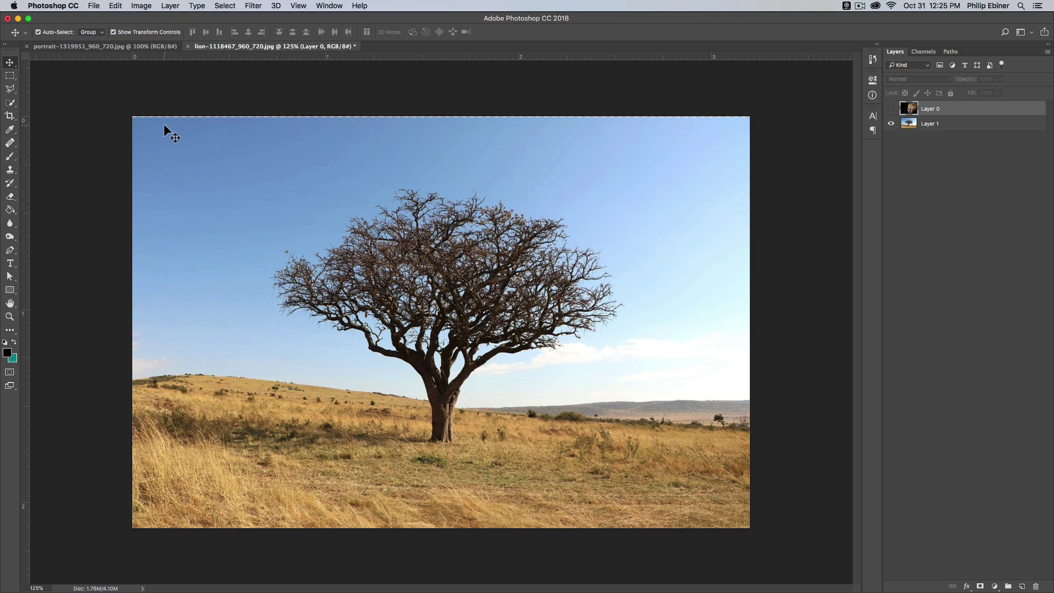
click(164, 123)
key(super+t)
drag(133, 116, 82, 96)
key(Return)
click(891, 108)
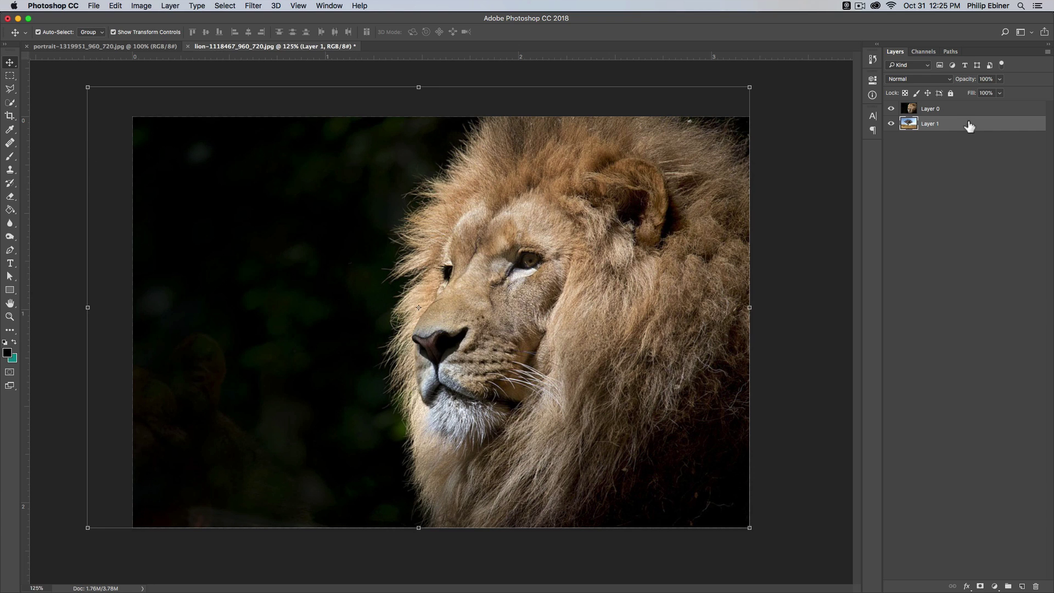
click(911, 110)
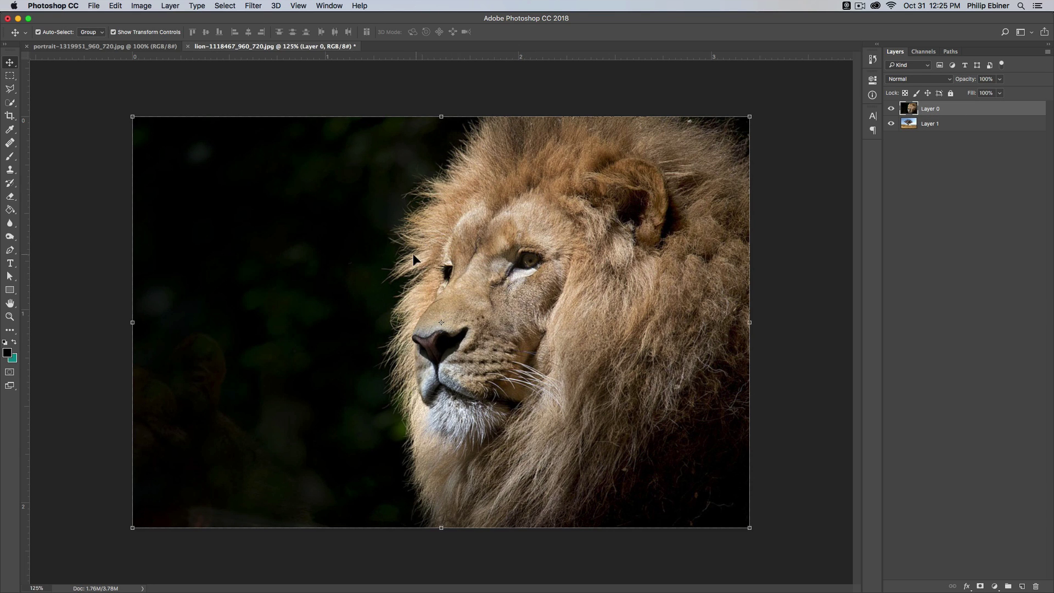
Paint a Quick Selection over the lion's cheek and mane, extending down the nose and chin
click(10, 103)
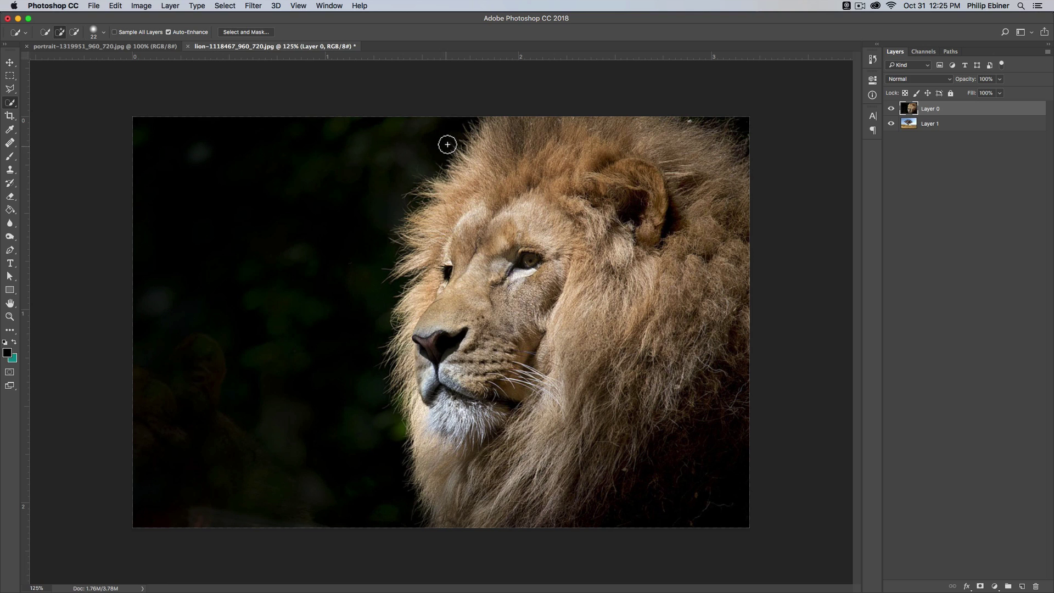
mouse_move(550, 335)
mouse_down()
mouse_move(589, 244)
mouse_move(529, 316)
mouse_move(503, 470)
mouse_move(557, 476)
mouse_move(577, 338)
mouse_move(600, 273)
mouse_move(614, 271)
mouse_move(664, 322)
mouse_move(561, 444)
mouse_move(467, 489)
mouse_move(457, 510)
mouse_move(470, 233)
mouse_move(488, 195)
mouse_move(546, 161)
mouse_move(623, 156)
mouse_move(690, 174)
mouse_move(713, 231)
mouse_move(694, 490)
mouse_move(597, 454)
mouse_move(422, 316)
mouse_move(421, 255)
mouse_move(403, 265)
mouse_move(421, 262)
mouse_move(407, 234)
mouse_up()
mouse_move(412, 340)
mouse_down()
mouse_move(424, 400)
mouse_move(404, 351)
mouse_move(432, 436)
mouse_up()
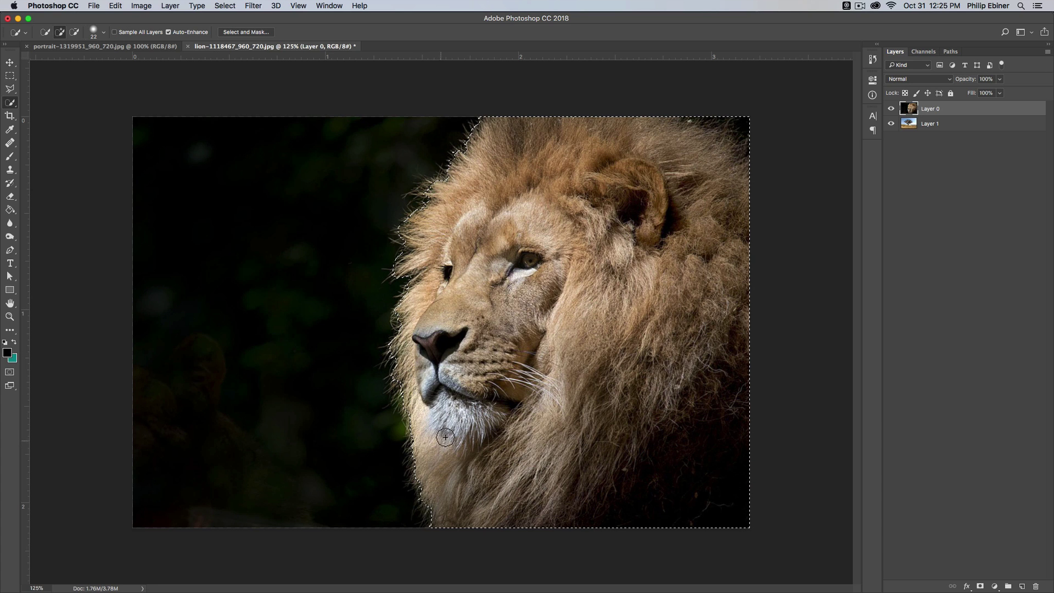
In Select and Mask, set Edge Detection Radius to 32 px and enable Smart Radius
click(254, 32)
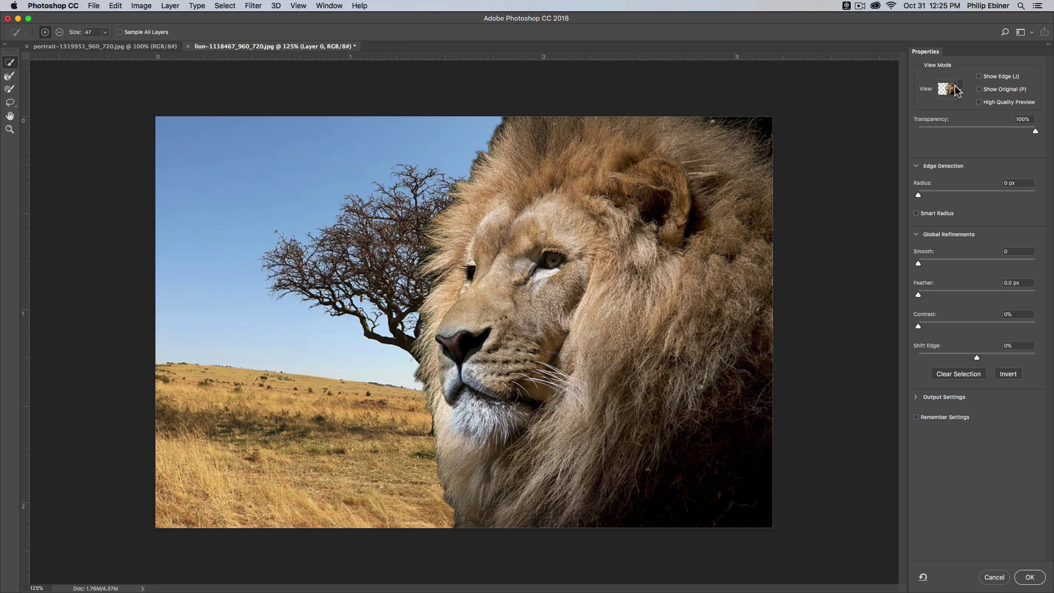
mouse_move(1035, 131)
mouse_down()
mouse_move(925, 134)
mouse_move(1052, 140)
mouse_move(929, 130)
mouse_move(1043, 131)
mouse_up()
drag(919, 193, 974, 196)
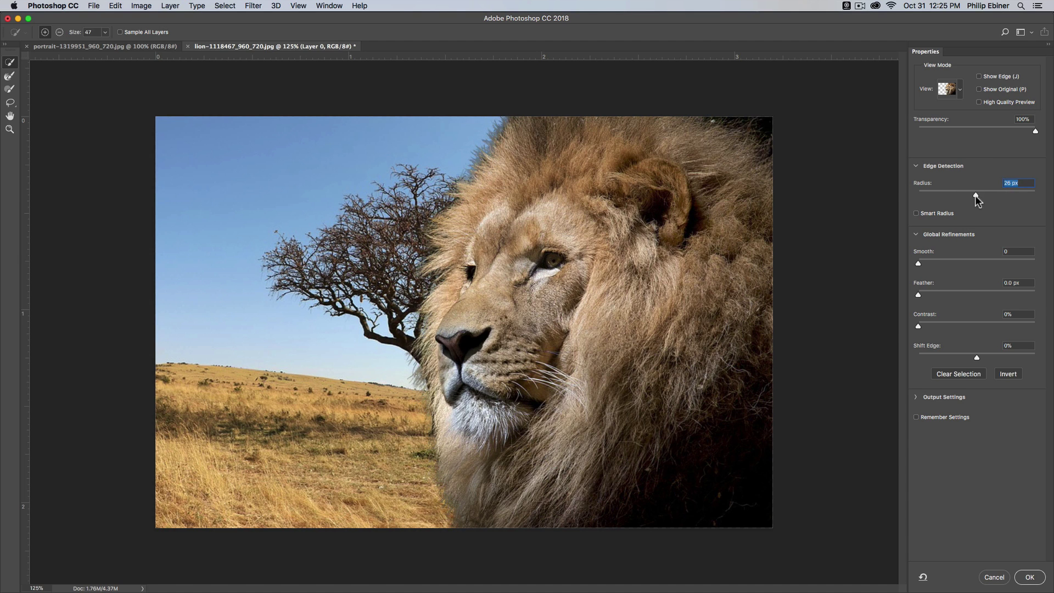
click(916, 213)
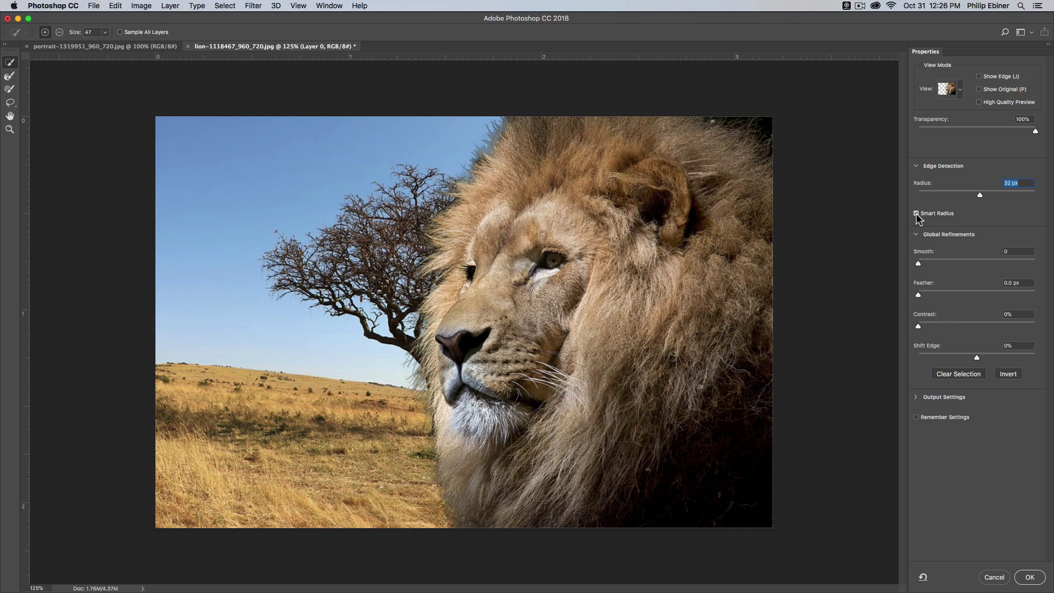
Set the Refine Edge Brush to 49% hardness and brush the mane edge up to the image top
click(11, 78)
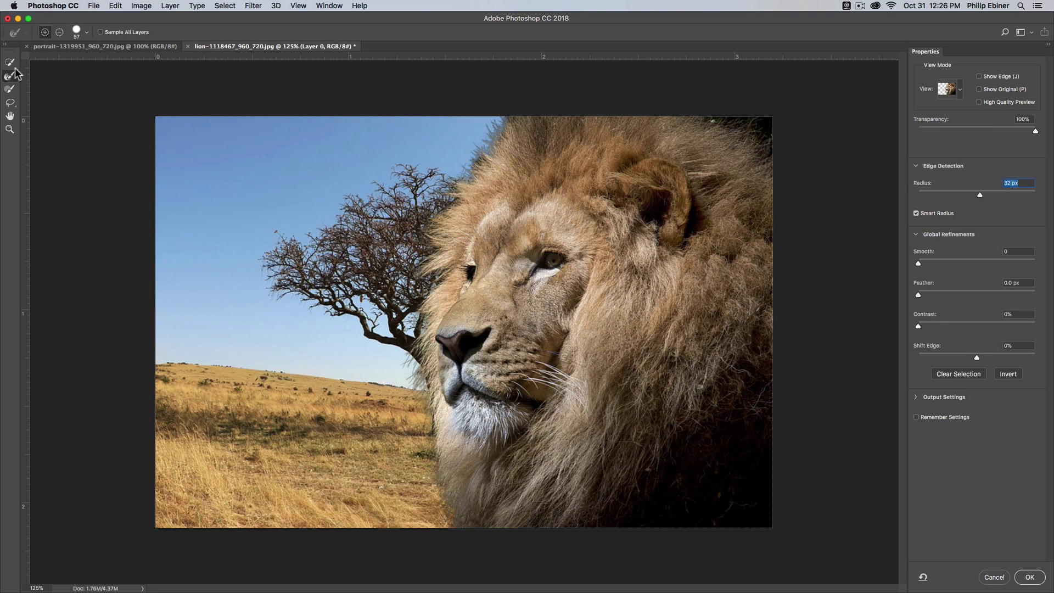
click(87, 33)
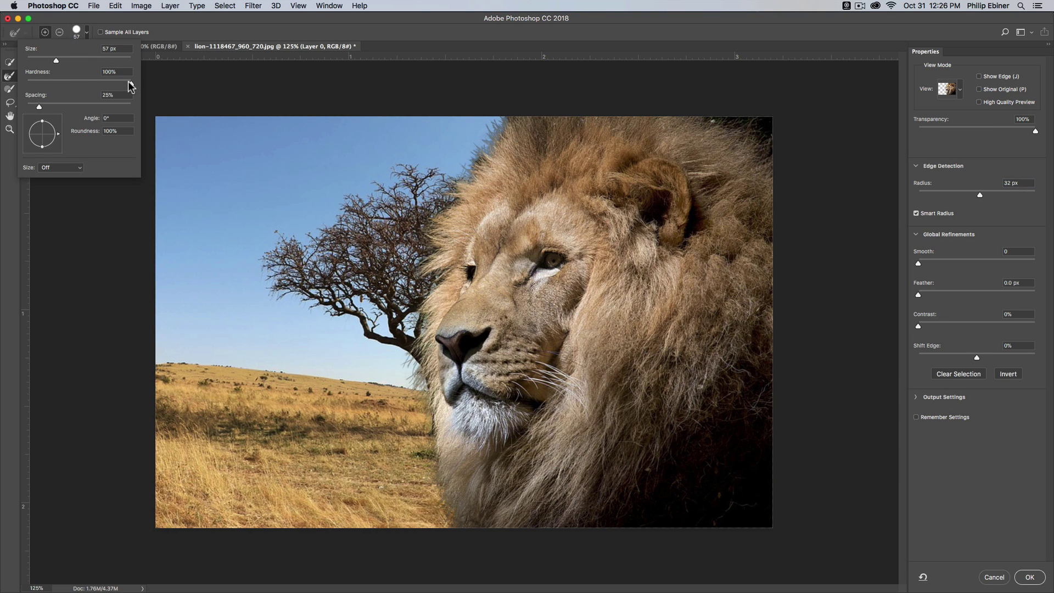
mouse_move(130, 82)
mouse_down()
mouse_move(78, 82)
mouse_move(55, 57)
mouse_up()
click(502, 130)
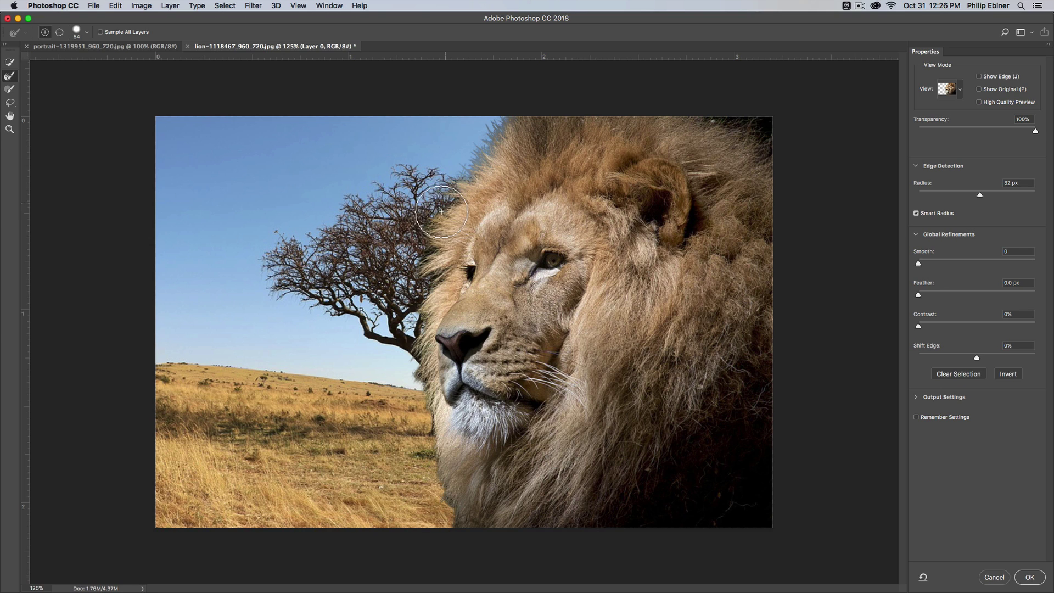
drag(470, 178, 508, 124)
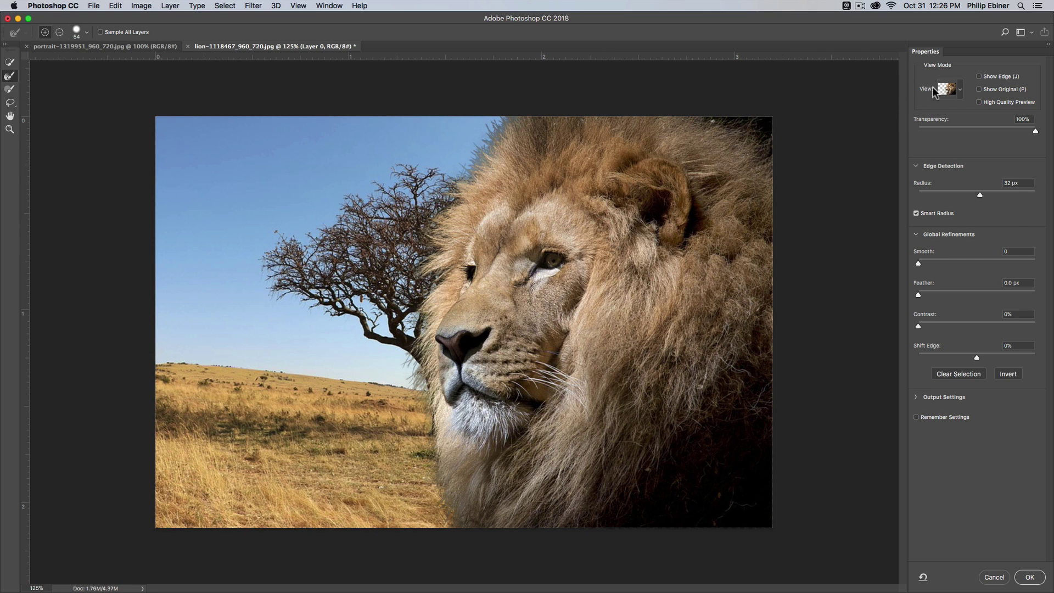
Refine the mane's left edge in Black & White view, then recover the top-right fur in Onion Skin
click(960, 90)
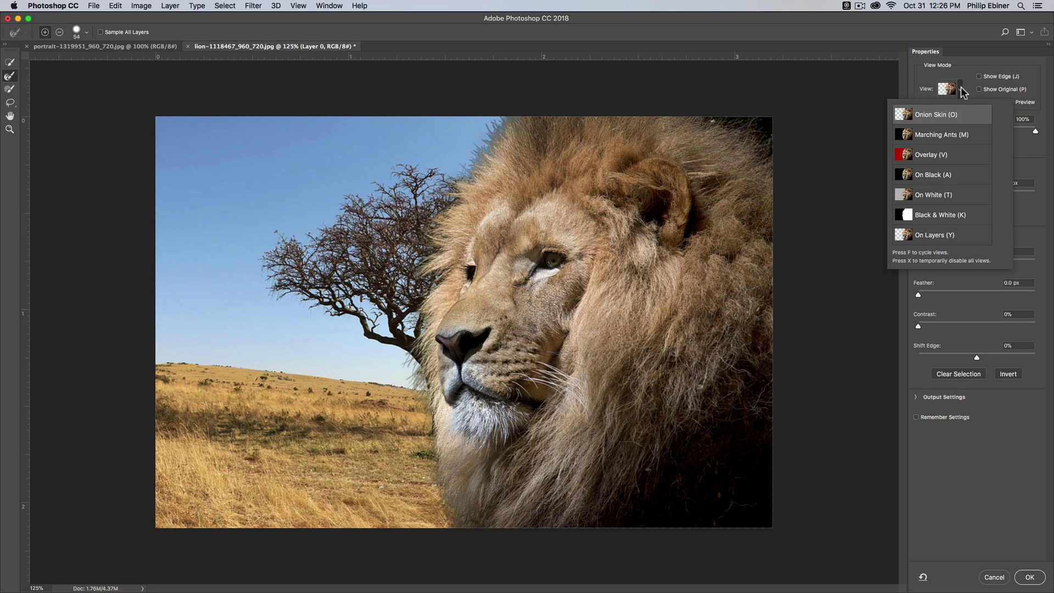
click(926, 215)
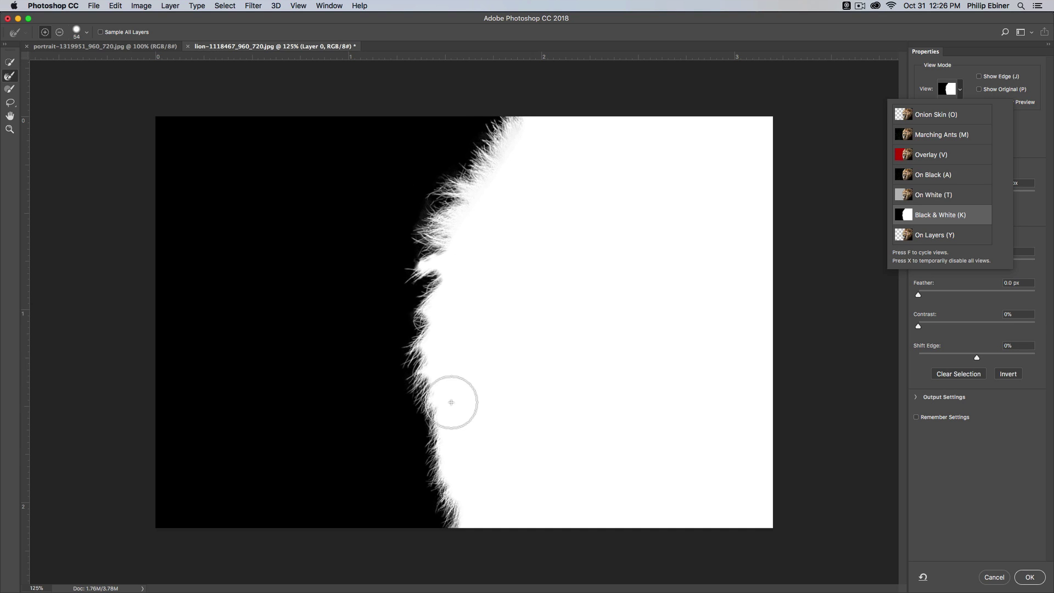
mouse_move(428, 251)
mouse_down()
mouse_move(422, 414)
mouse_move(446, 513)
mouse_up()
mouse_move(428, 459)
mouse_down()
mouse_move(407, 337)
mouse_move(449, 215)
mouse_move(483, 175)
mouse_up()
click(958, 90)
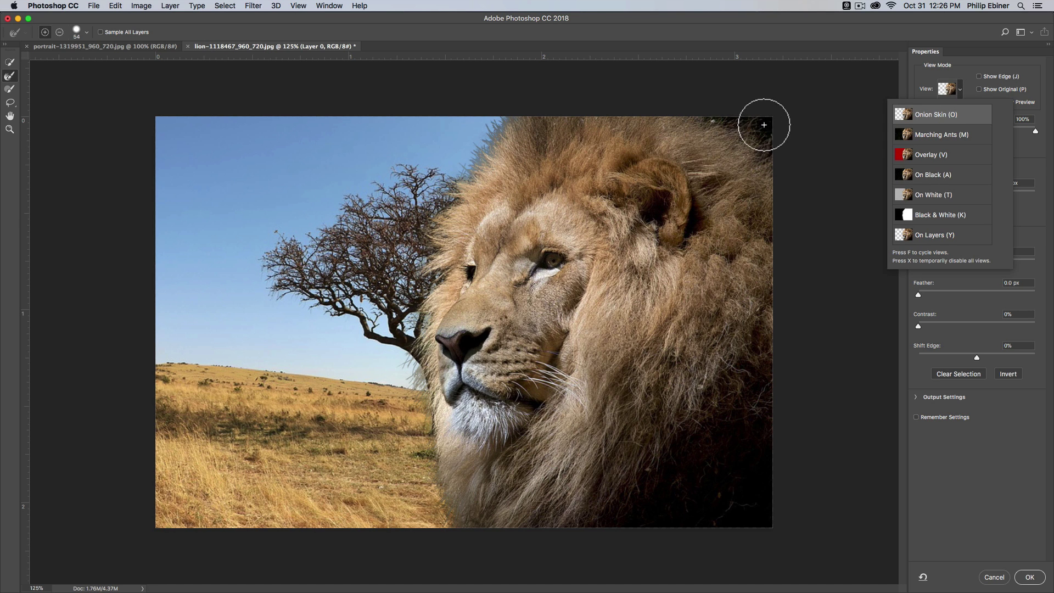
mouse_move(767, 122)
mouse_down()
mouse_move(708, 107)
mouse_move(773, 140)
mouse_move(787, 160)
mouse_move(741, 119)
mouse_move(666, 91)
mouse_move(799, 94)
mouse_up()
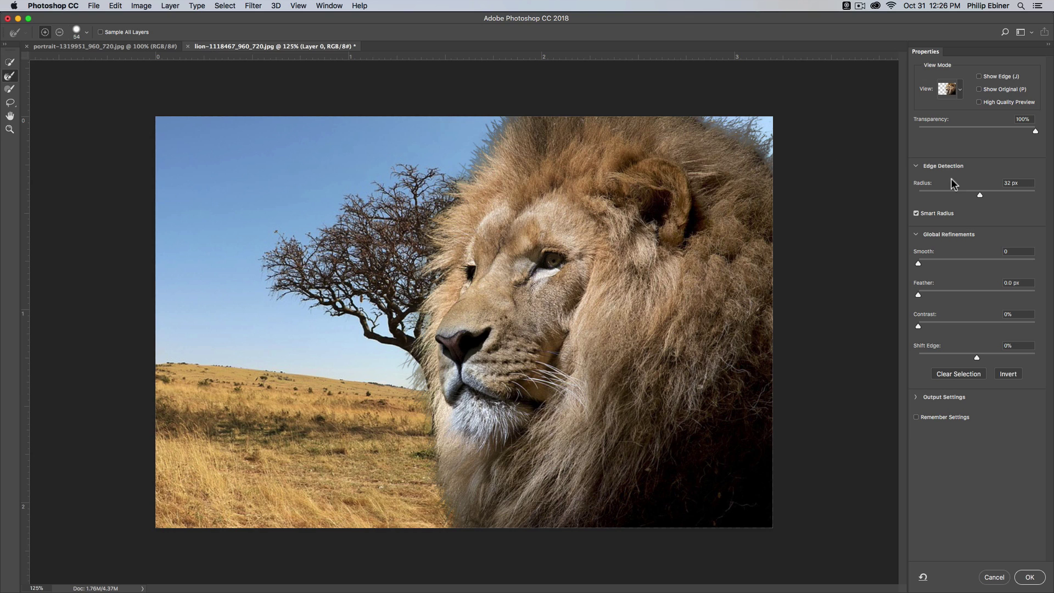
Raise radius to 64 px, adjust Shift Edge, enable Decontaminate Colors, output New Layer with Layer Mask
drag(983, 195, 1000, 197)
mouse_move(976, 356)
mouse_down()
mouse_move(965, 354)
mouse_move(977, 355)
mouse_up()
click(928, 397)
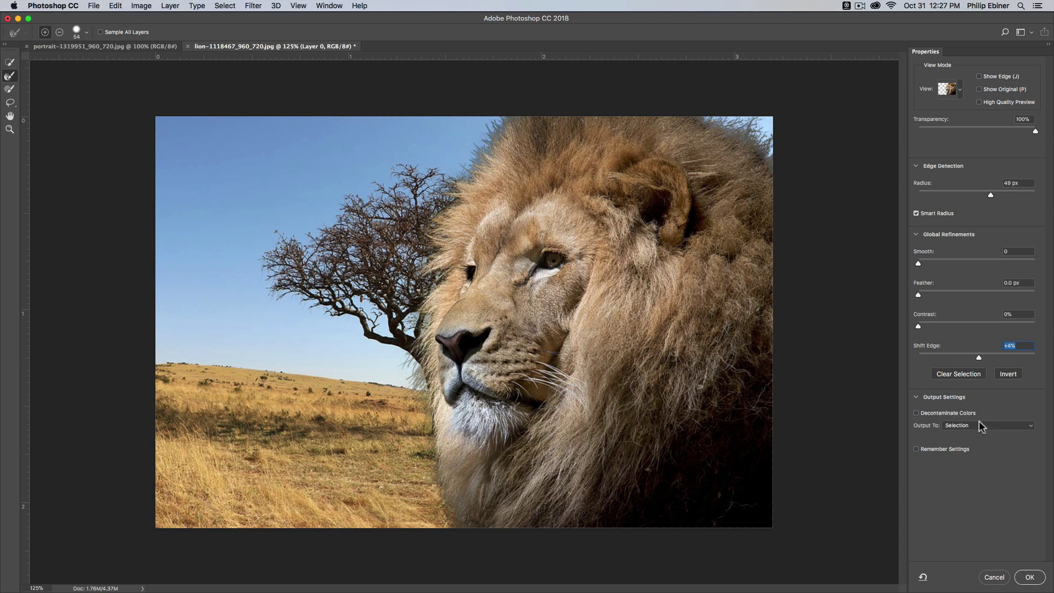
click(916, 413)
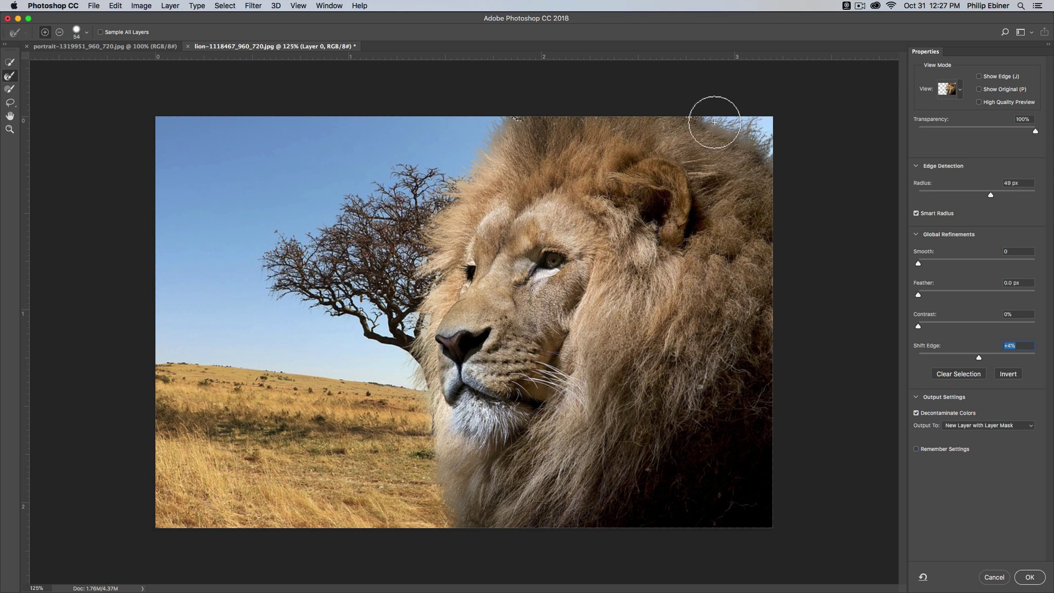
Brush with the Refine Edge Brush along the mane's top edge and top-right corner
mouse_move(713, 121)
mouse_down()
mouse_move(729, 117)
mouse_move(714, 121)
mouse_up()
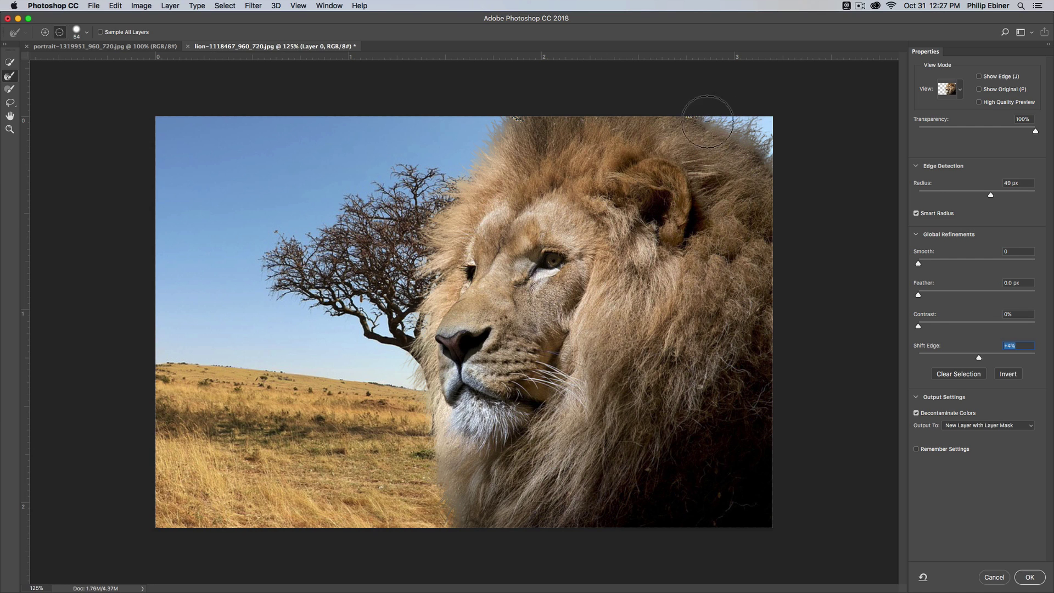
mouse_move(707, 121)
mouse_down()
mouse_move(679, 123)
mouse_move(724, 122)
mouse_up()
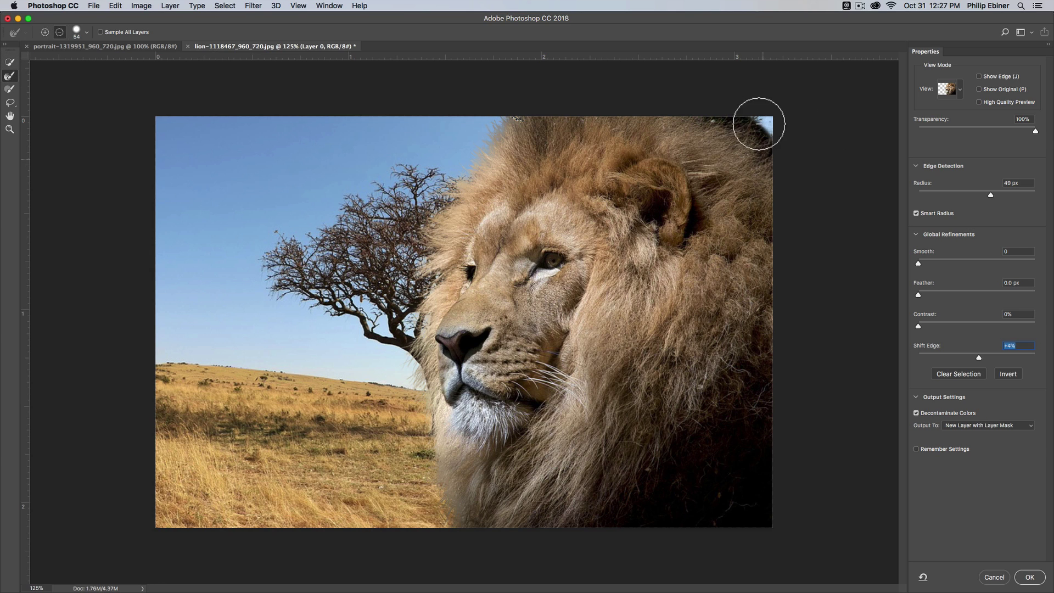
drag(729, 123, 764, 123)
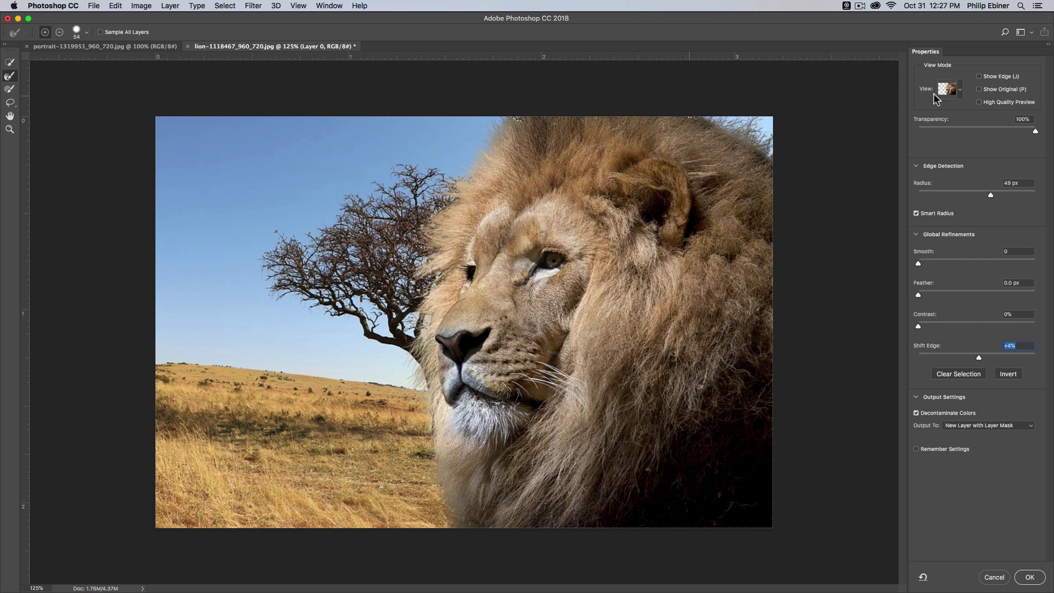
drag(750, 129, 705, 105)
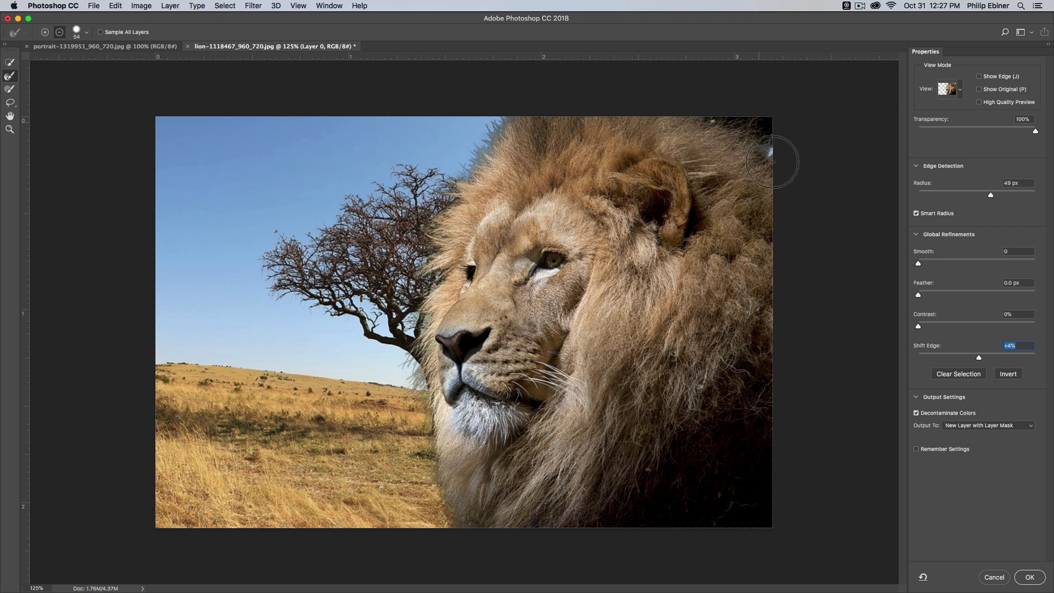
mouse_move(783, 152)
mouse_down()
mouse_move(759, 117)
mouse_move(776, 129)
mouse_move(741, 110)
mouse_move(771, 135)
mouse_up()
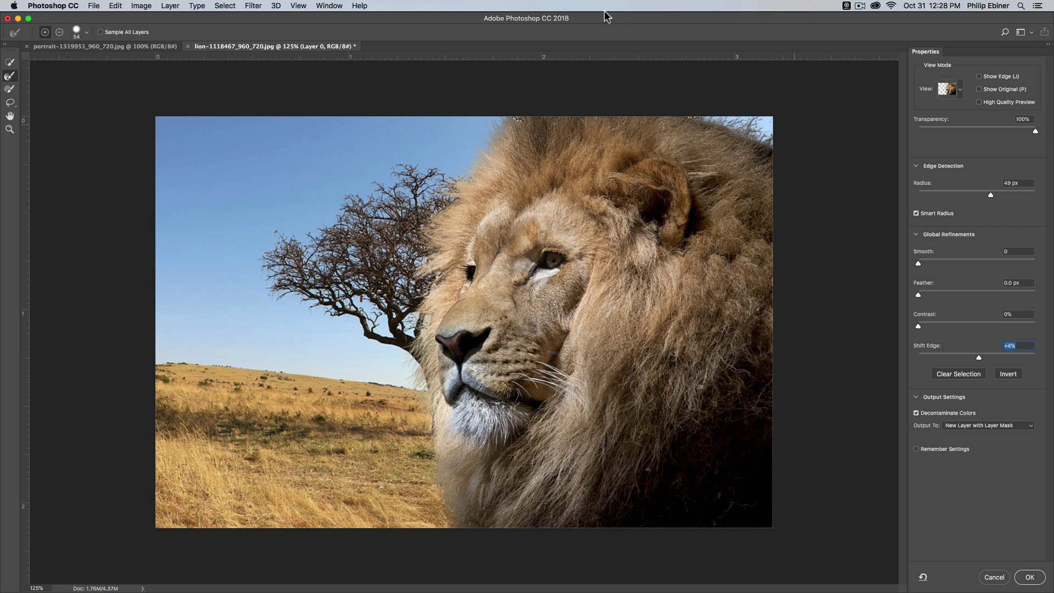
Apply Select and Mask as Layer 0 copy, toggle its visibility to compare, and target its image thumbnail
click(1036, 576)
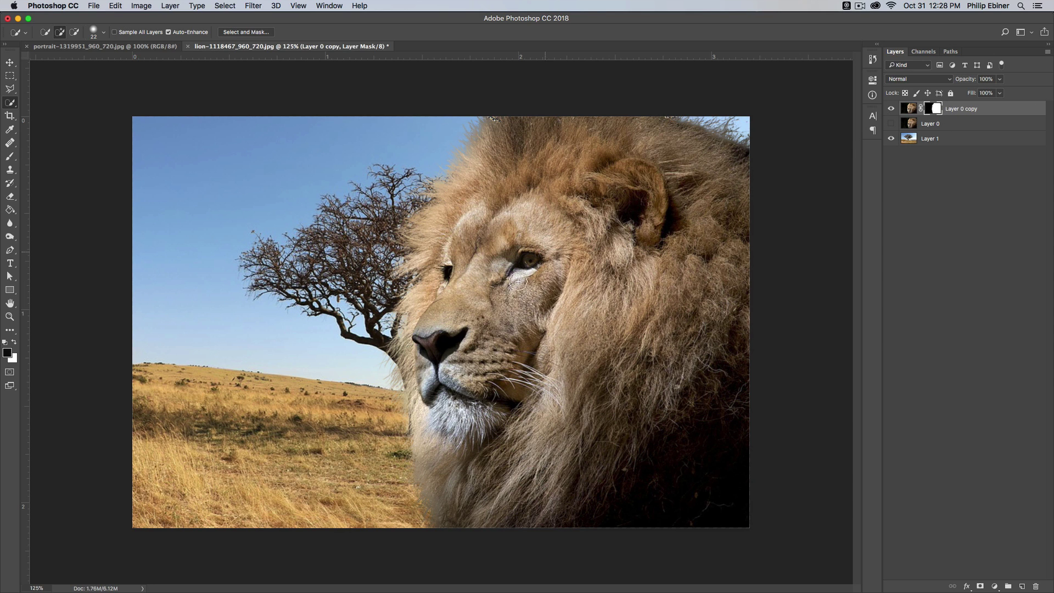
click(891, 109)
click(890, 110)
click(891, 110)
click(10, 62)
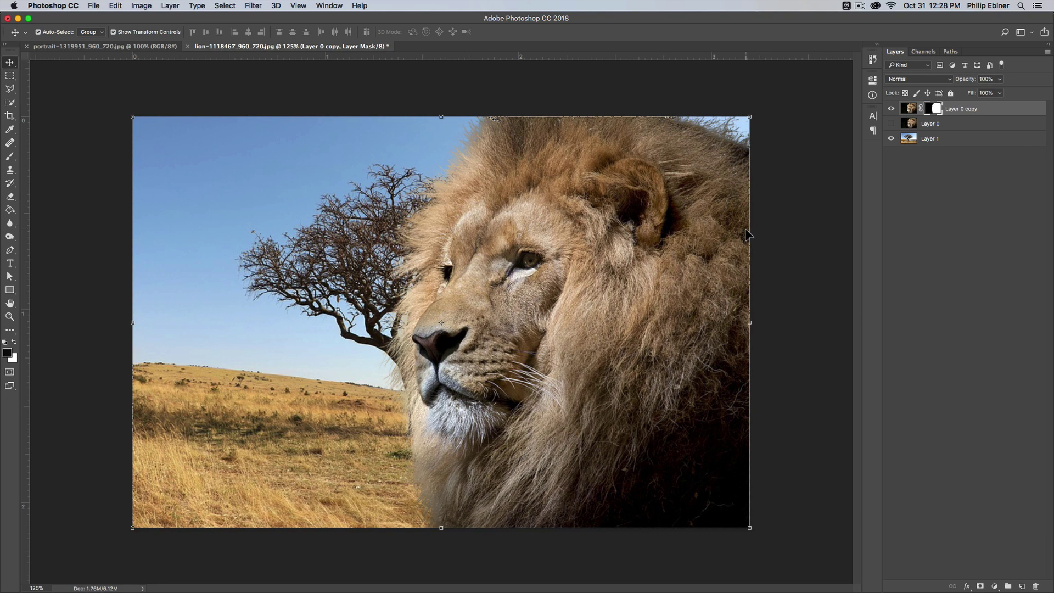
click(998, 111)
Paste the lion into the portrait document and move it right over the portrait
click(151, 47)
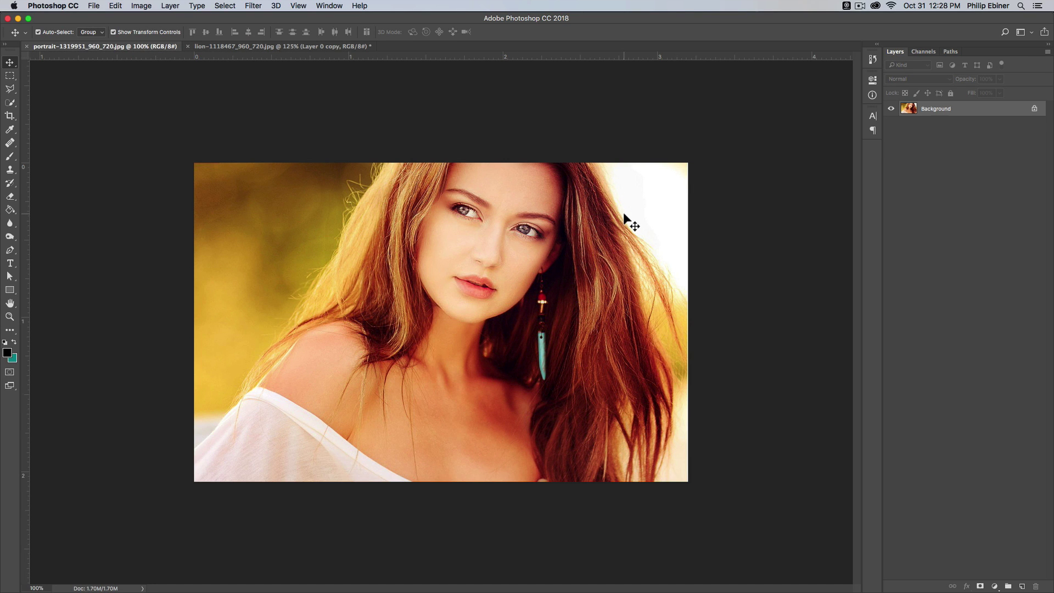
key(super+v)
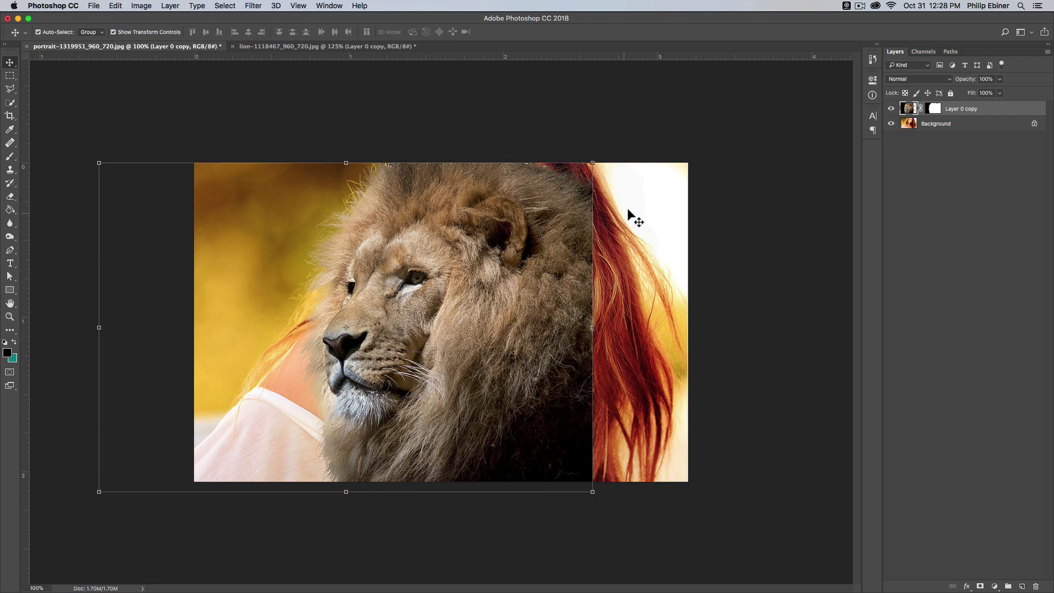
drag(532, 217, 628, 222)
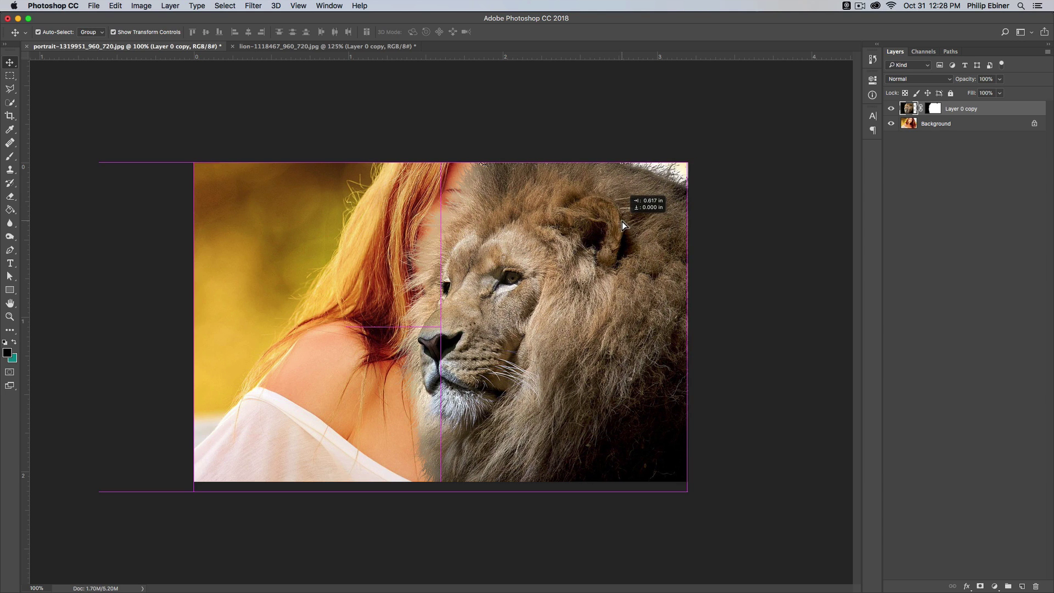
Unlock the portrait's Background layer and shift it left so the woman's face shows
click(930, 126)
click(1033, 125)
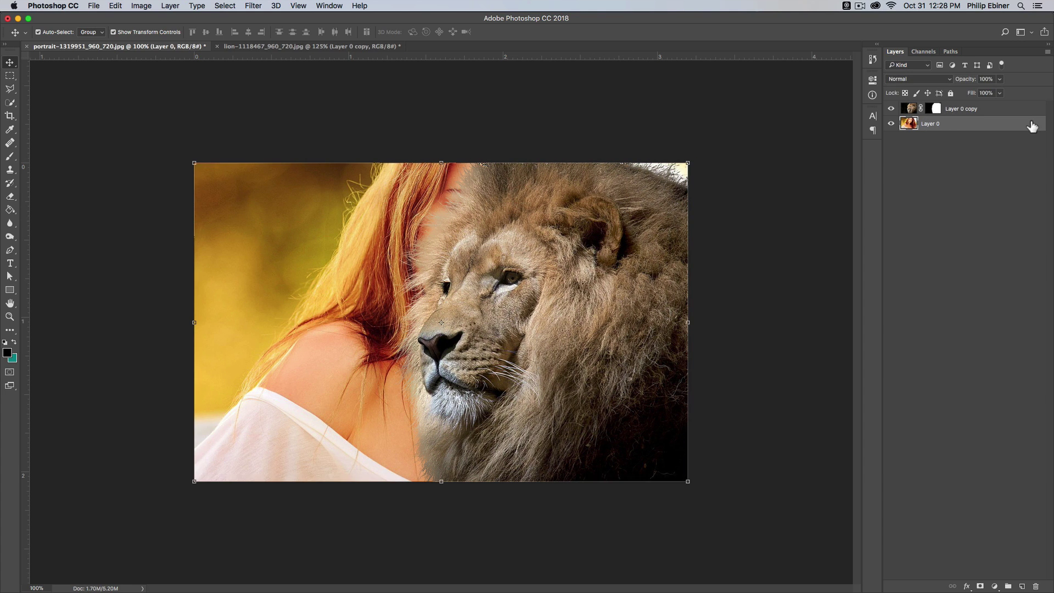
drag(385, 242, 237, 228)
drag(666, 236, 679, 236)
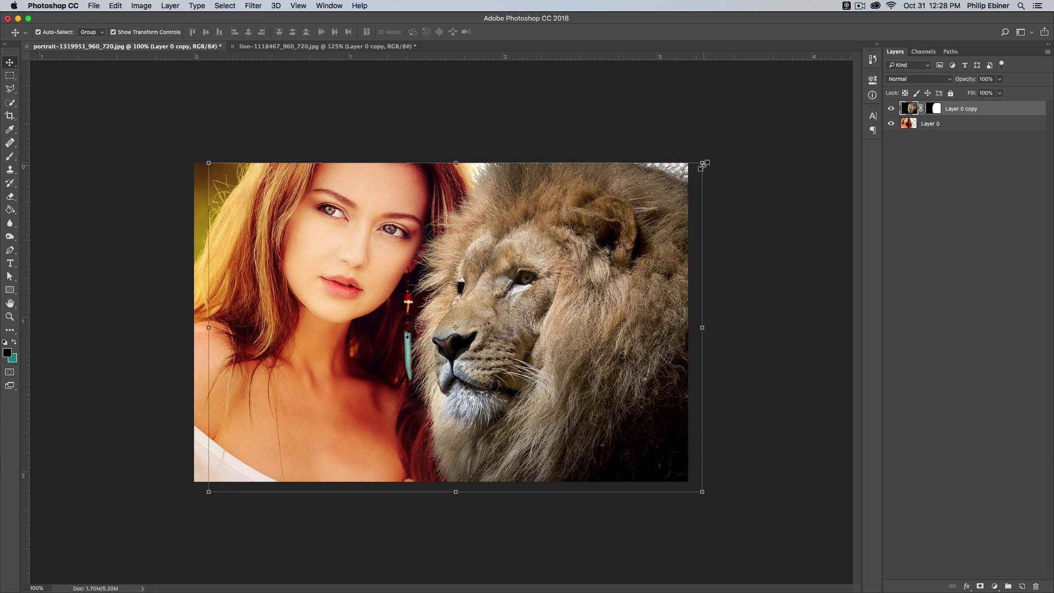
Enlarge the lion to about 107.5% and nudge it left beside her face
drag(701, 163, 736, 136)
drag(598, 243, 563, 239)
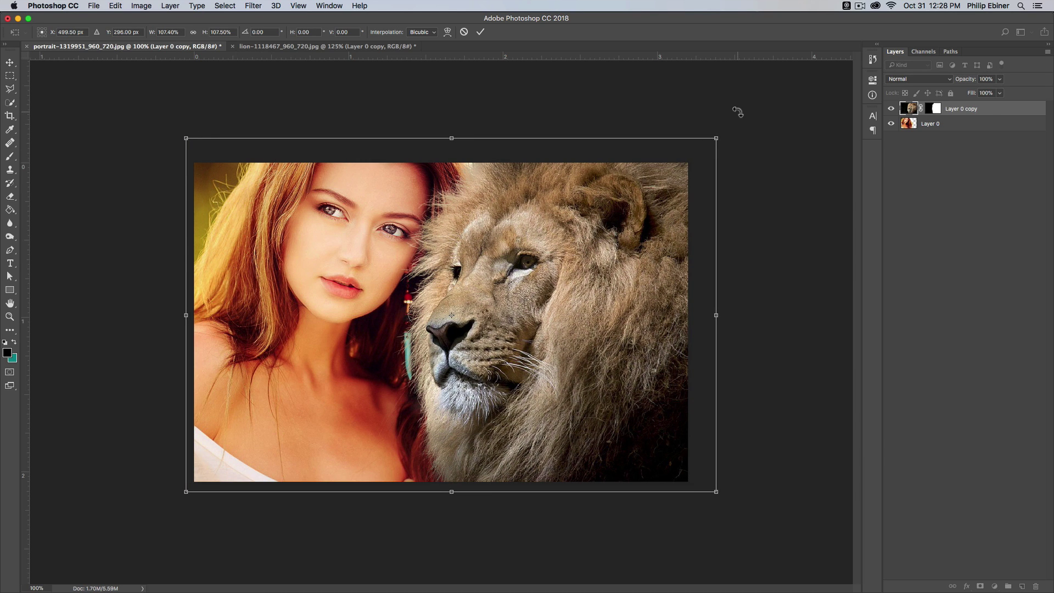
key(Return)
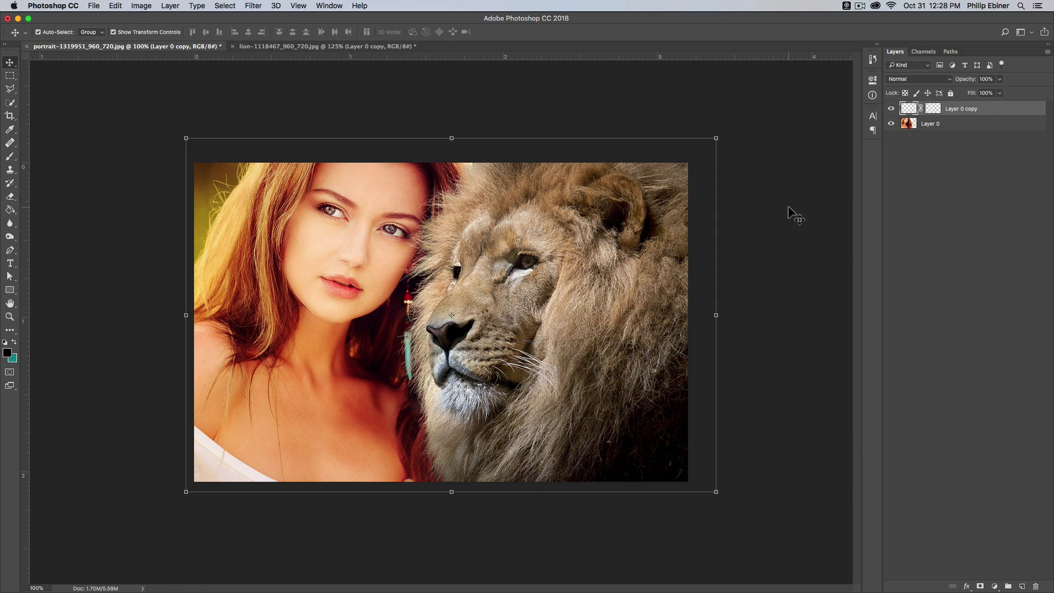